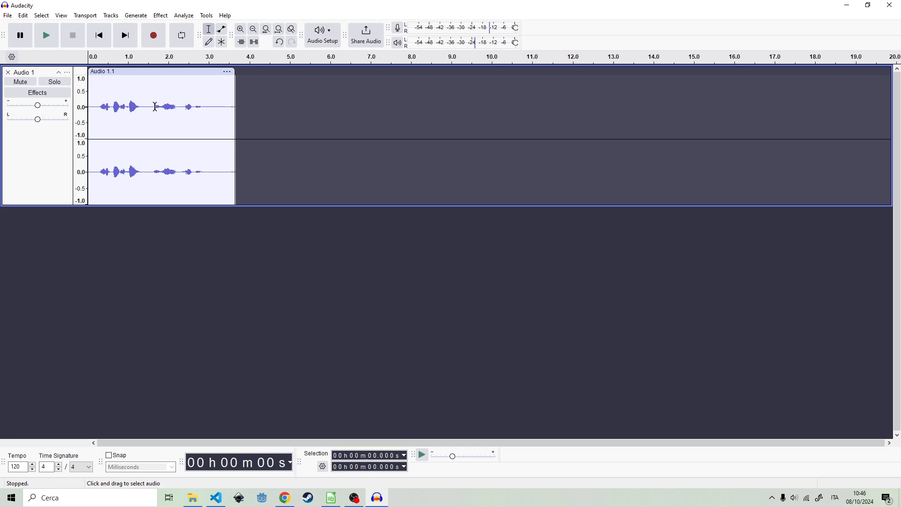
double_click(145, 106)
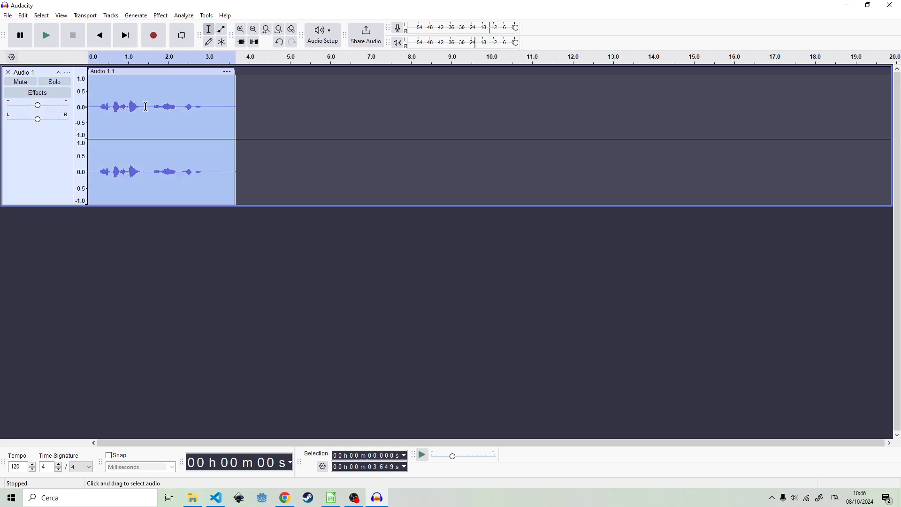
left_click(145, 106)
left_click(99, 96)
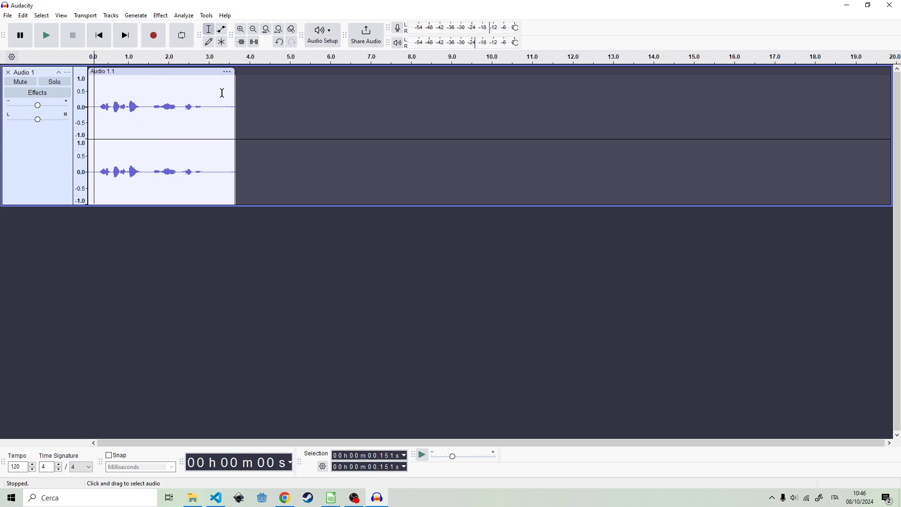
key("space")
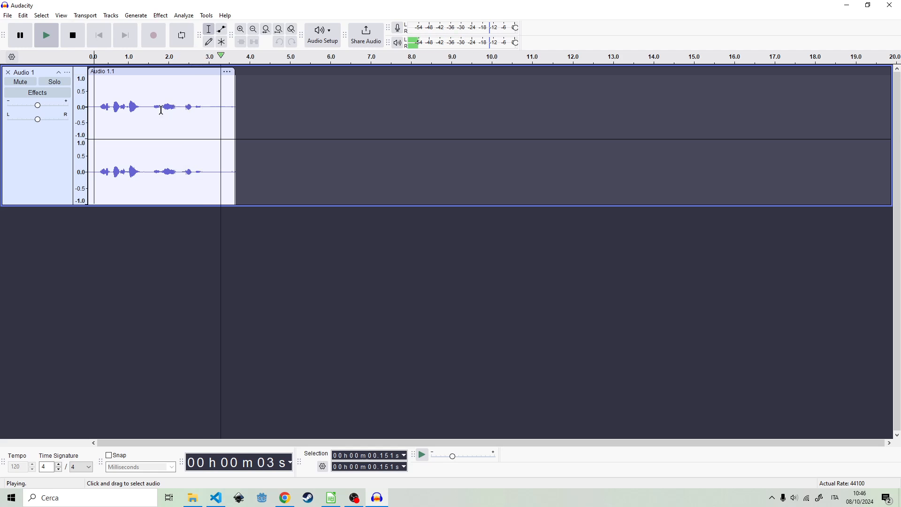
left_click(140, 108)
double_click(140, 107)
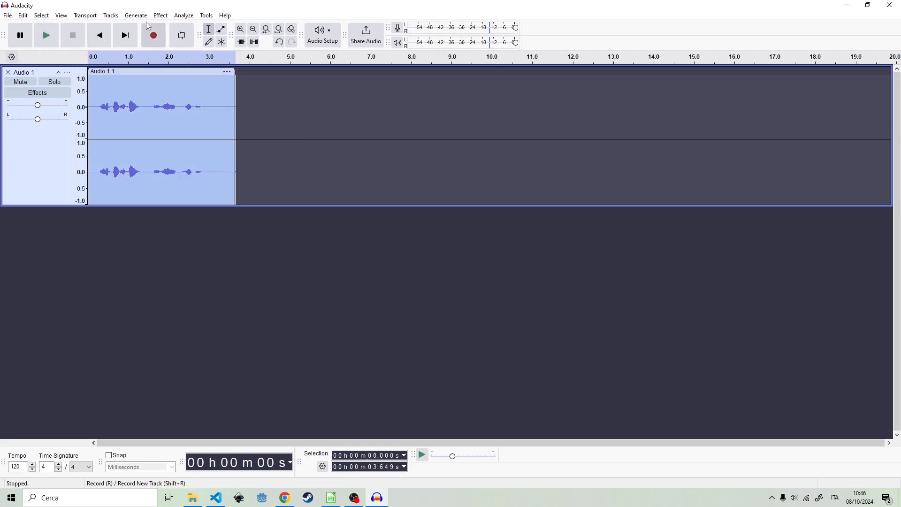
double_click(144, 113)
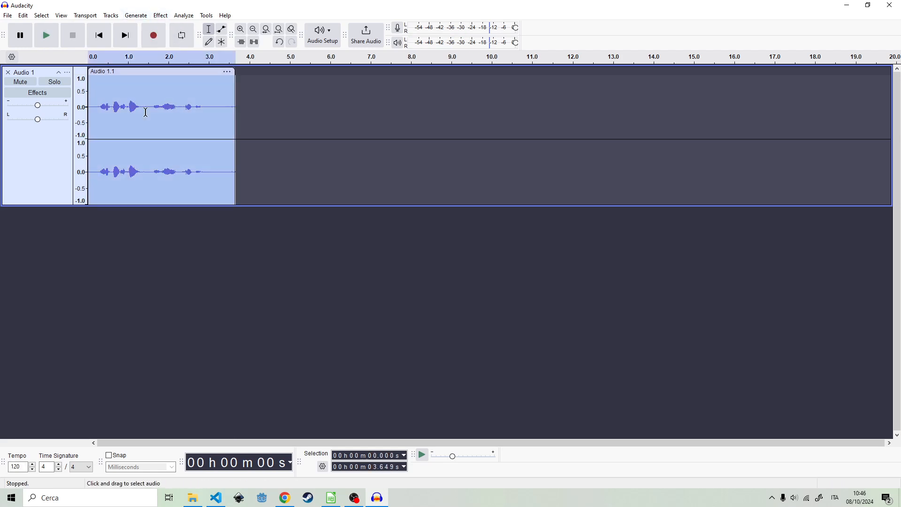
Apply Change Speed and Pitch with a 0.900 speed multiplier, stretching the clip to about 4.05 s.
left_click(161, 15)
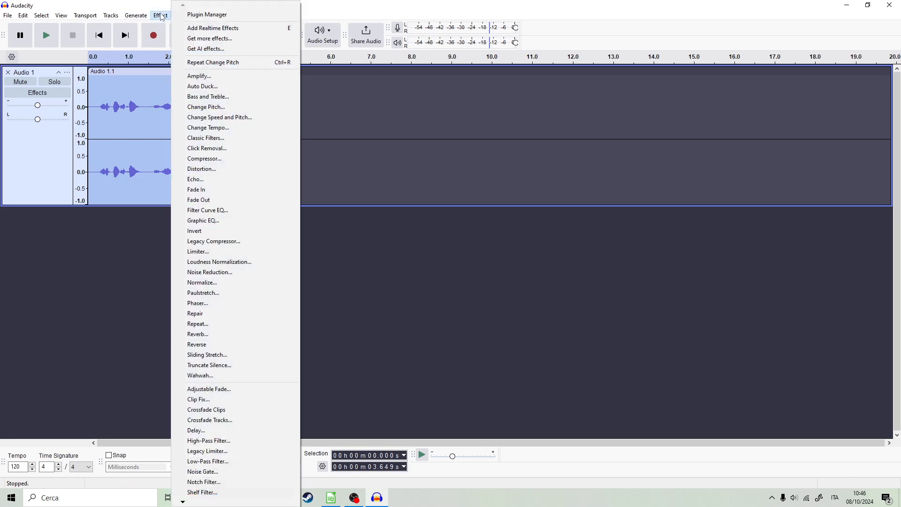
left_click(216, 118)
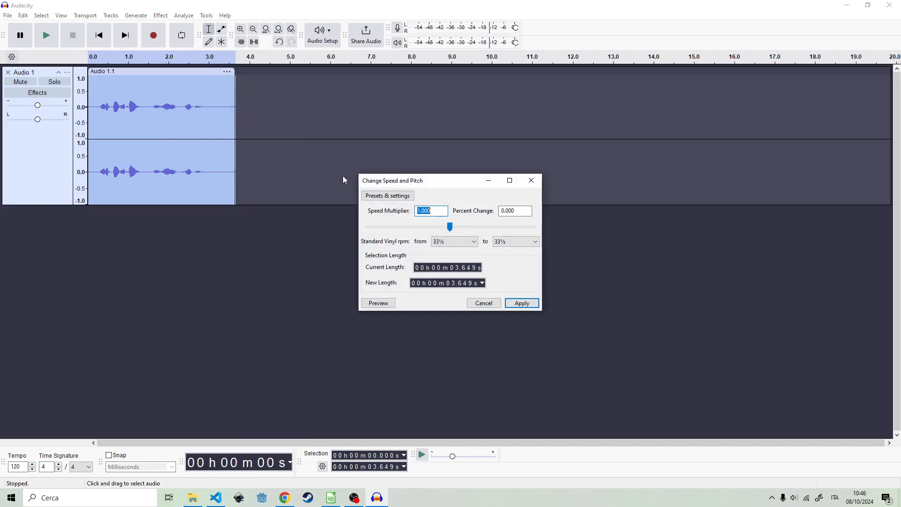
left_click(450, 226)
left_click_drag(448, 225, 441, 225)
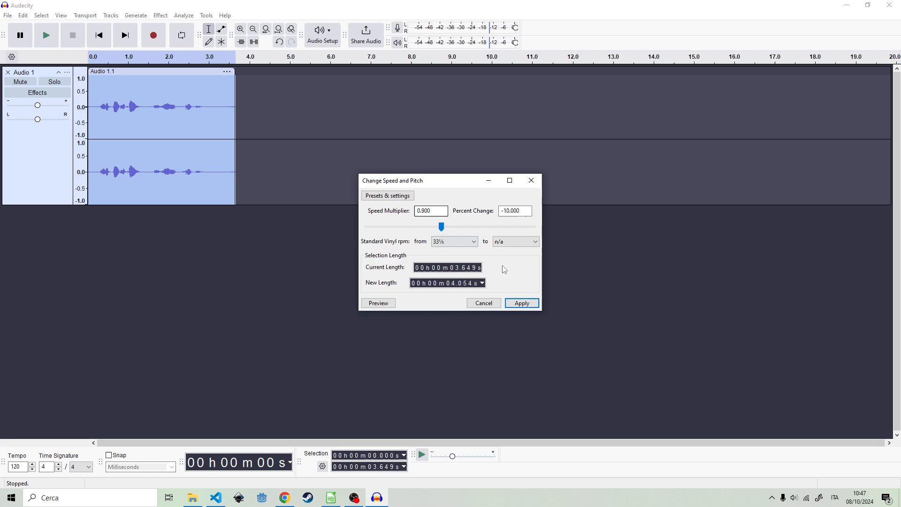
left_click(522, 304)
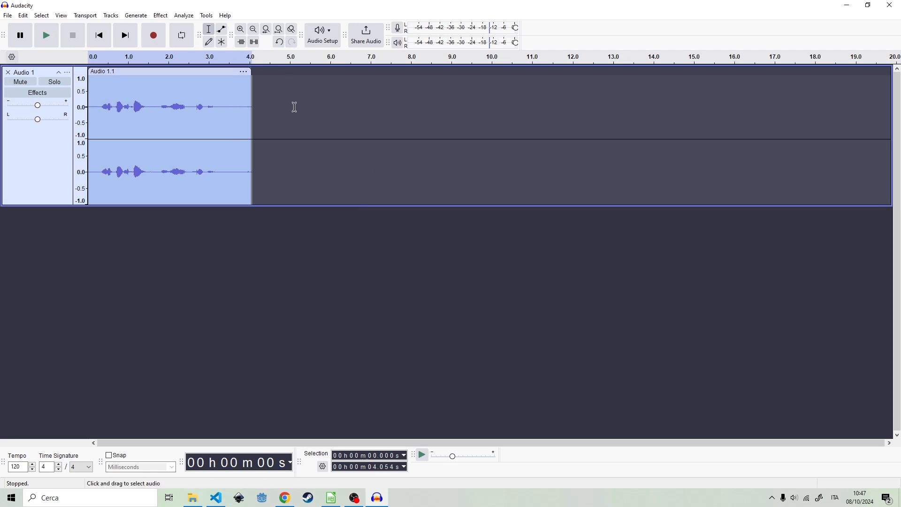
Play the slowed clip from its start to judge the result.
left_click(227, 104)
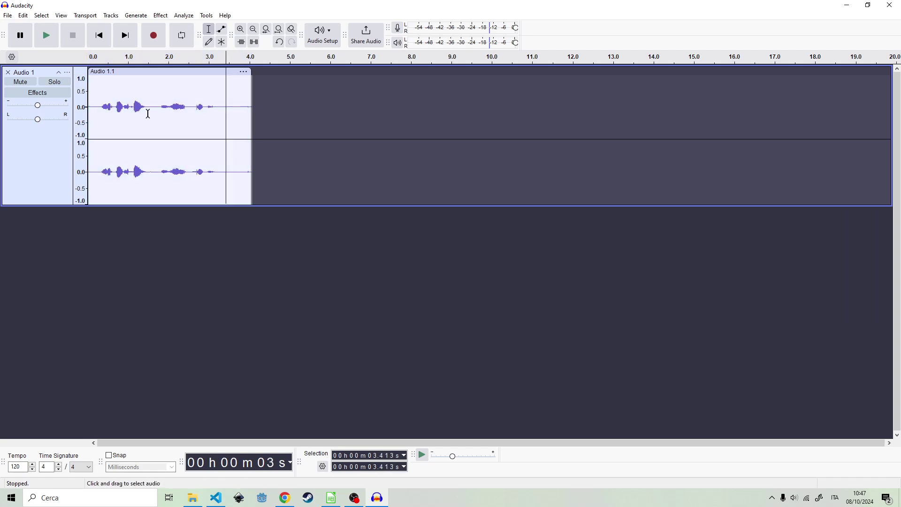
left_click(92, 107)
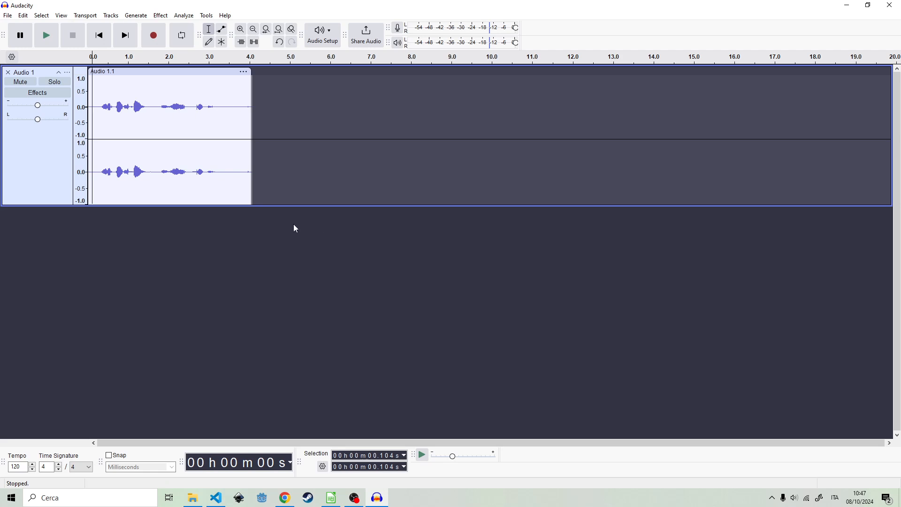
key("space")
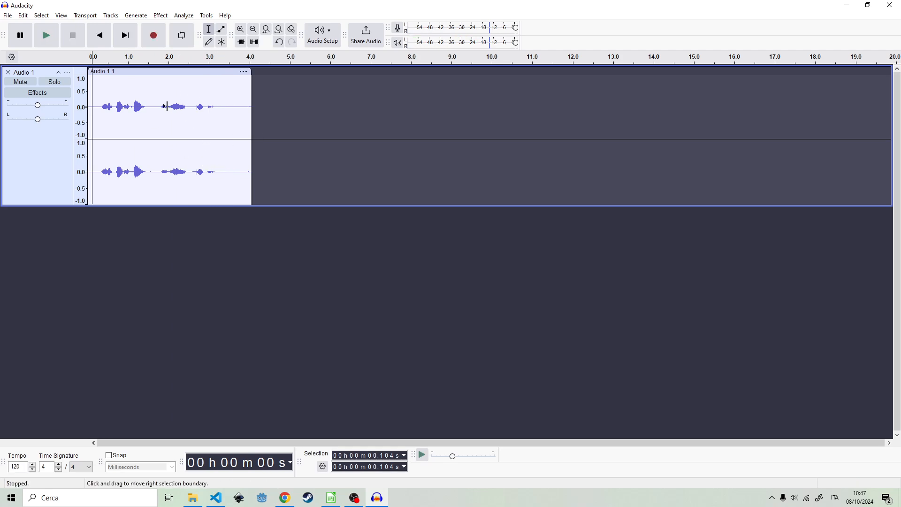
Revert the clip to its original 3.65 s and select the entire clip.
left_click_drag(156, 99, 173, 99)
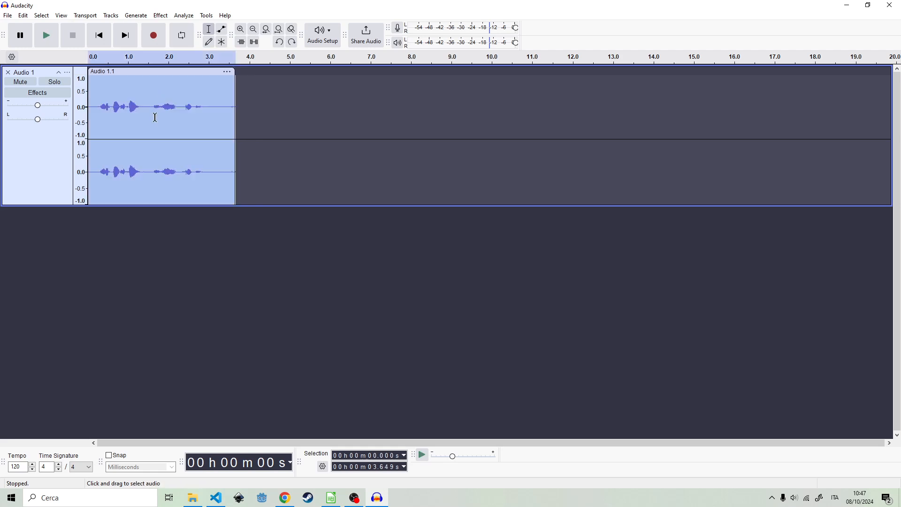
key("Delete")
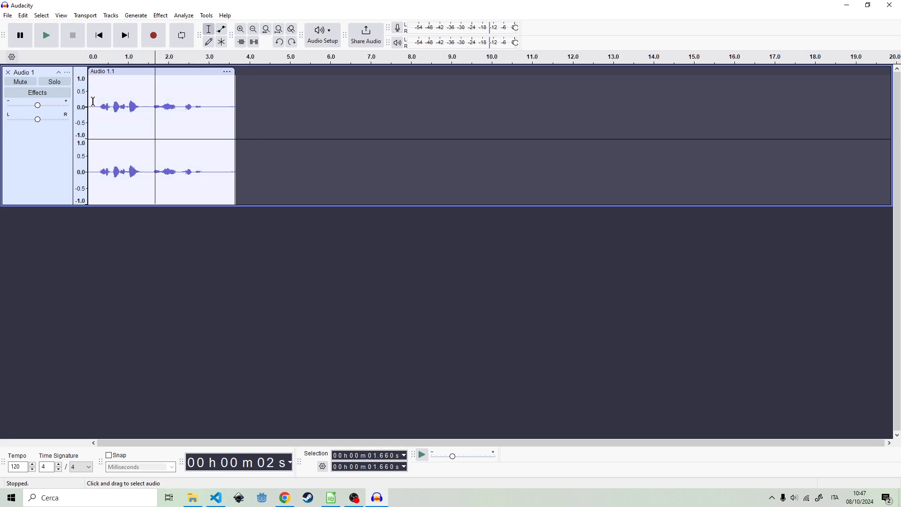
left_click(92, 106)
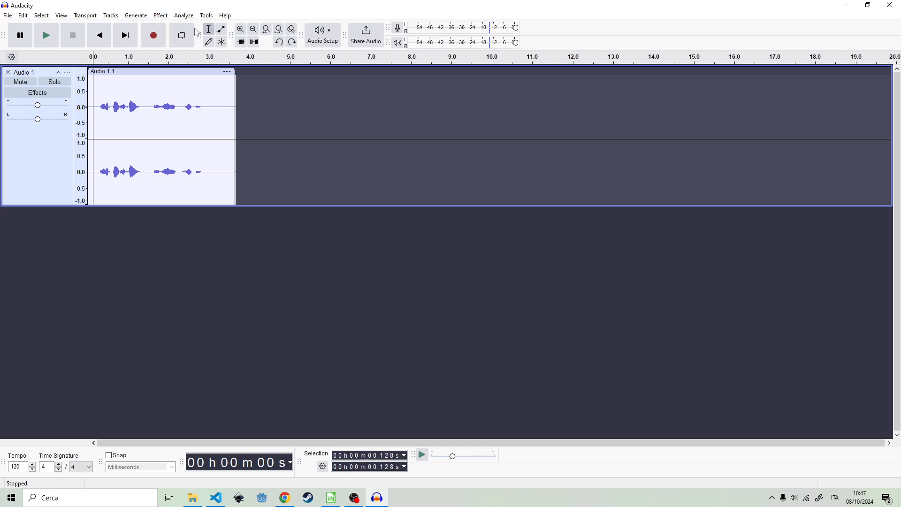
left_click(161, 15)
left_click(164, 31)
key("ctrl+a")
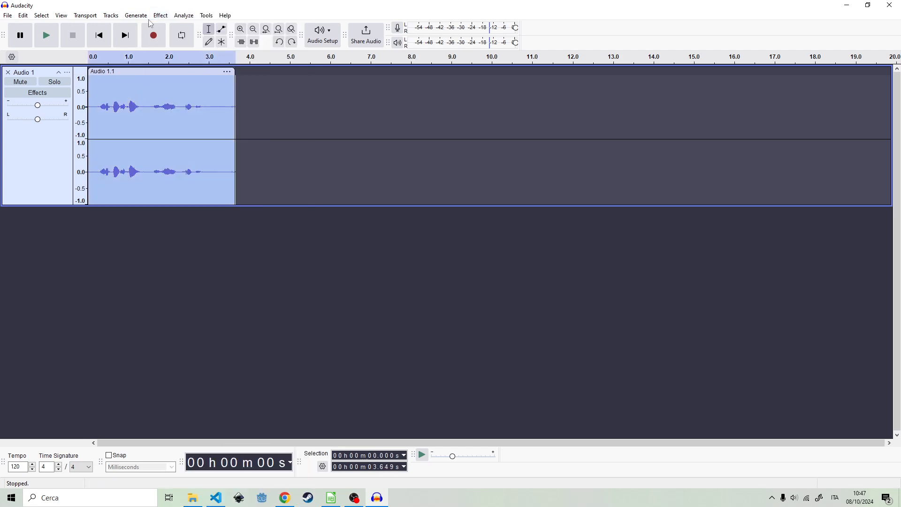
Apply Change Pitch with Percent Change -13.000 (about -2.41 semitones), keeping the length.
left_click(160, 15)
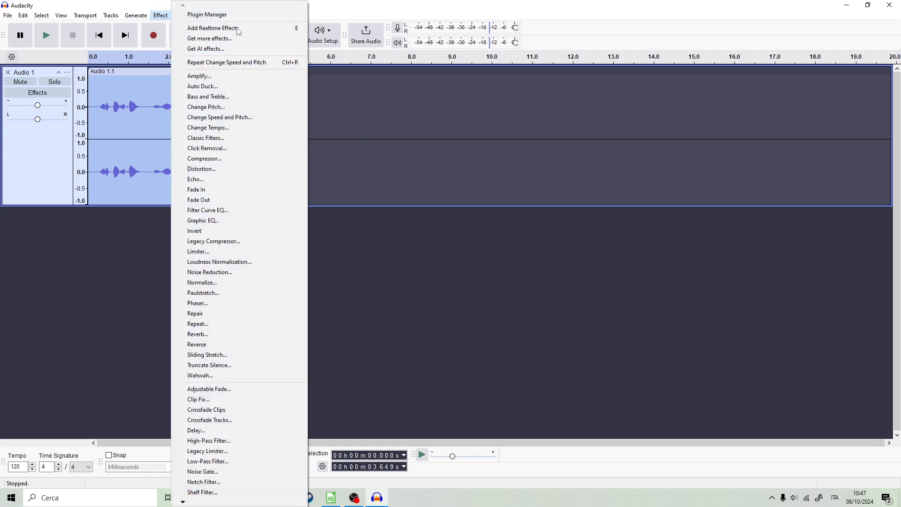
left_click(207, 107)
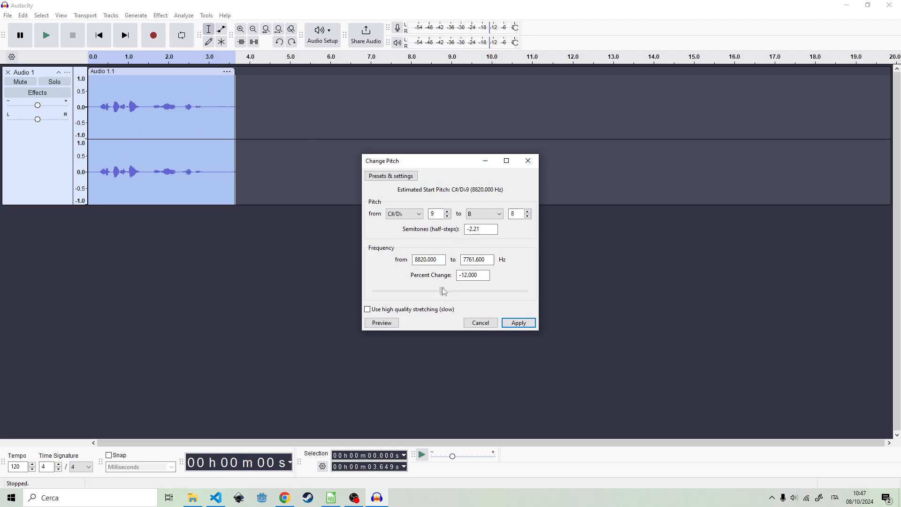
left_click_drag(443, 291, 441, 291)
left_click(518, 322)
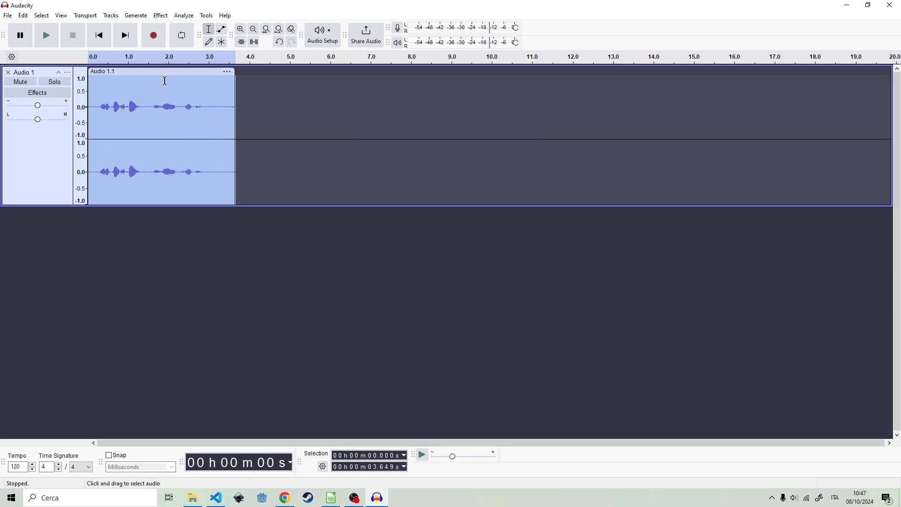
left_click(97, 98)
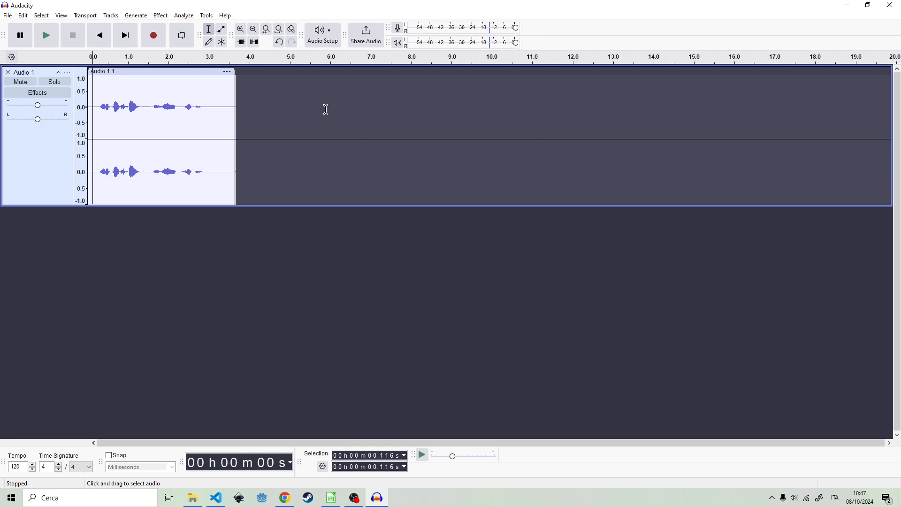
key("space")
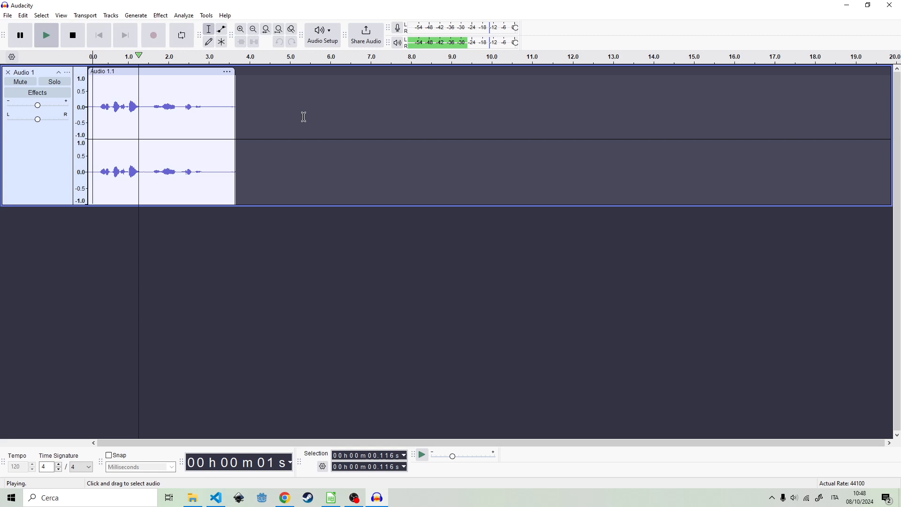
key("space")
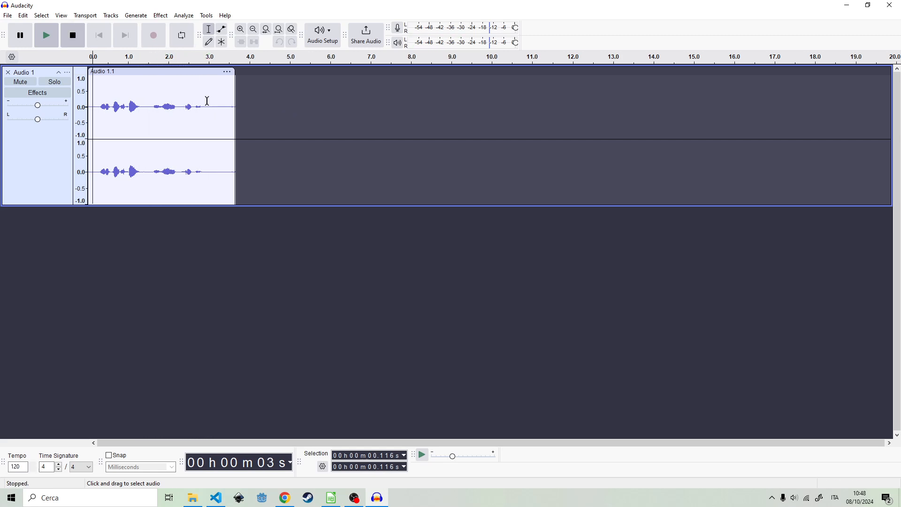